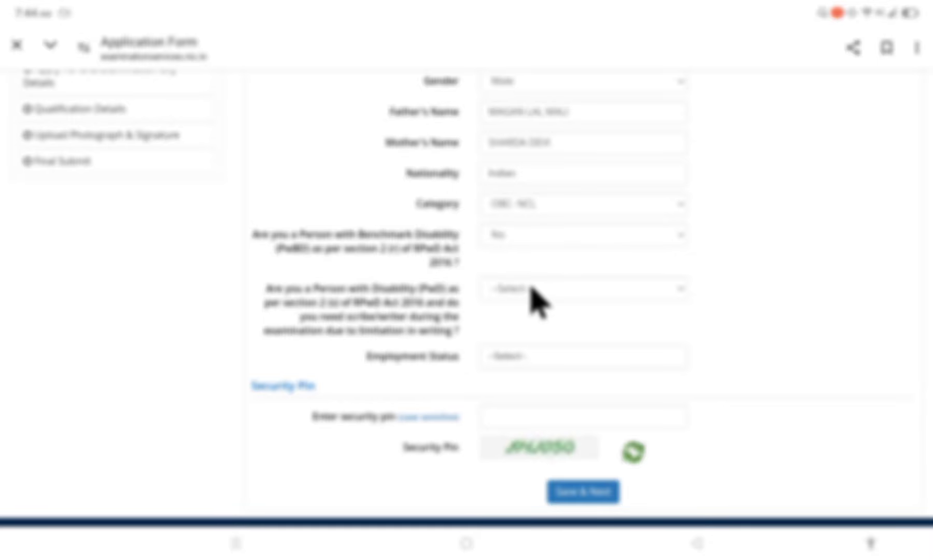
Set the Employment Status in the personal details to Not Employed
{"action": "left_click", "coordinate": [532, 363]}
{"action": "left_click", "coordinate": [619, 194]}
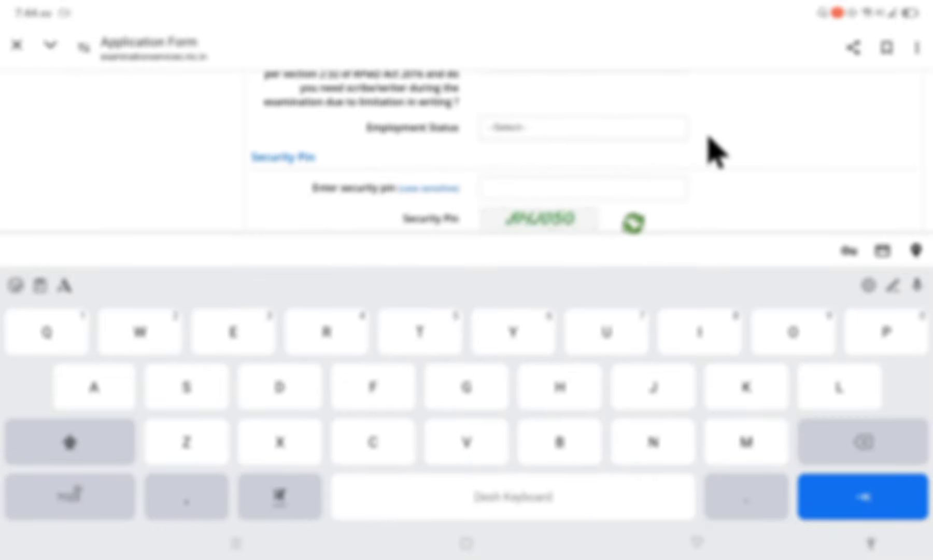
{"action": "left_click", "coordinate": [697, 543]}
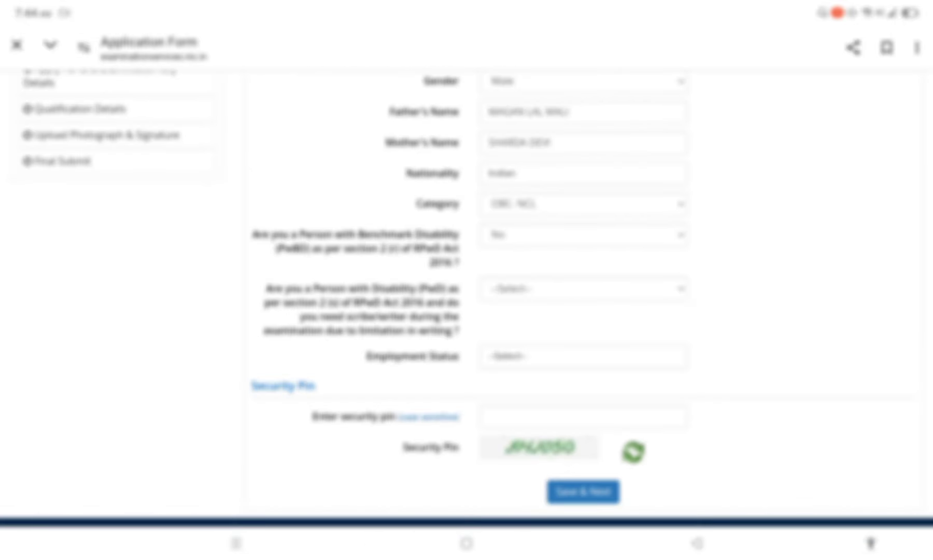
{"action": "left_click", "coordinate": [583, 356]}
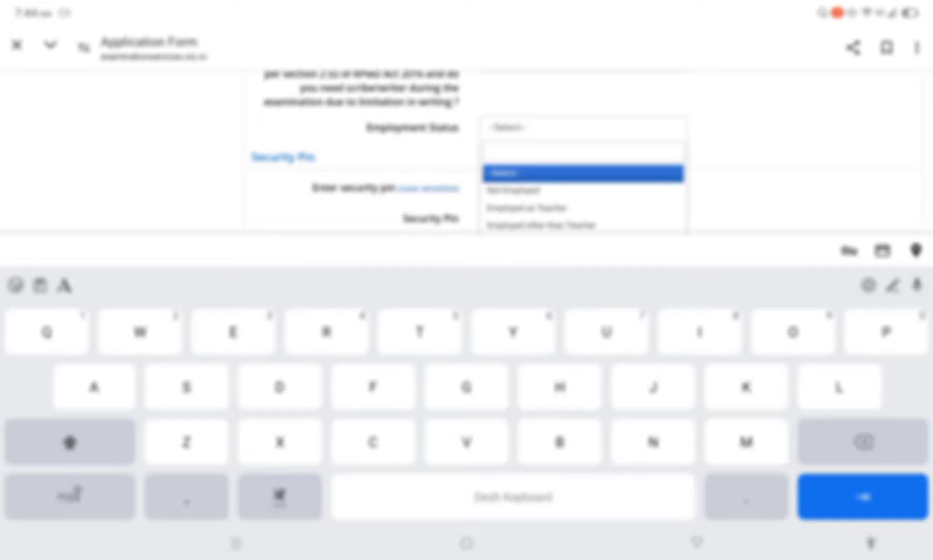
{"action": "left_click", "coordinate": [513, 190]}
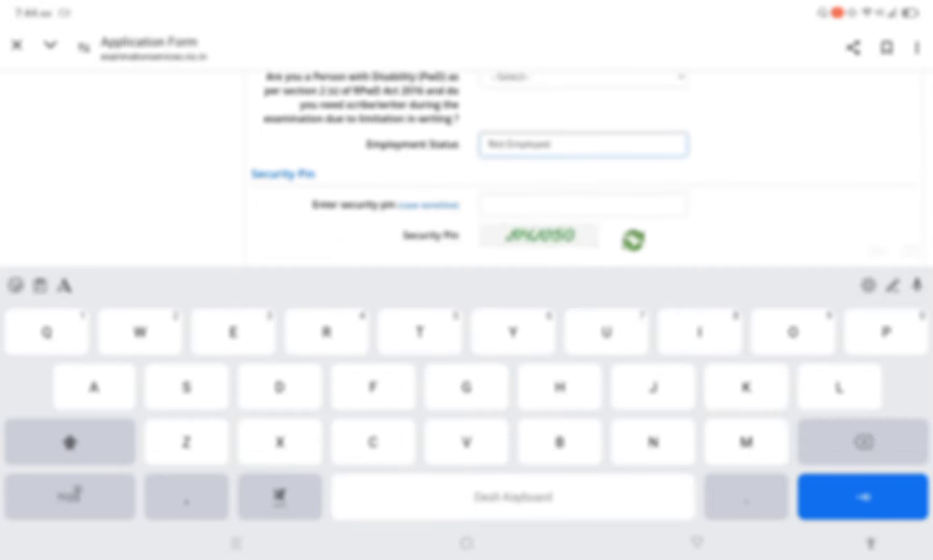
{"action": "left_click", "coordinate": [696, 543]}
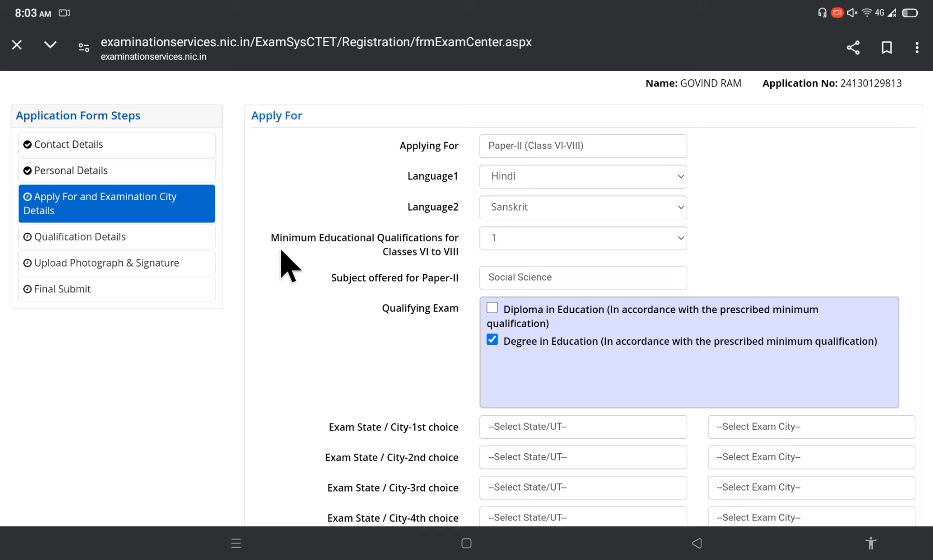
Examine the descriptions of the minimum educational qualification options for Classes VI to VIII
{"action": "left_click", "coordinate": [517, 240]}
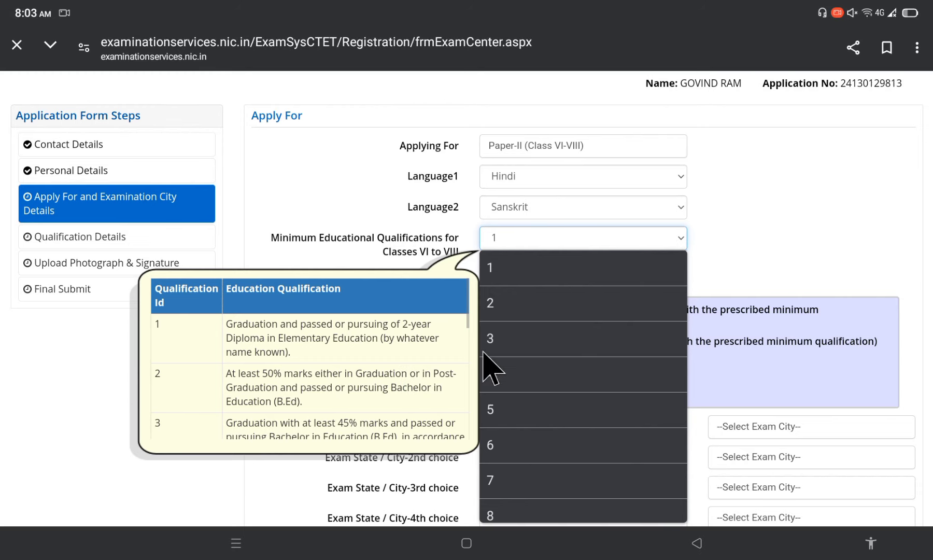
{"action": "left_click", "coordinate": [400, 383]}
{"action": "scroll", "coordinate": [394, 391], "scroll_direction": "down", "scroll_amount": 2}
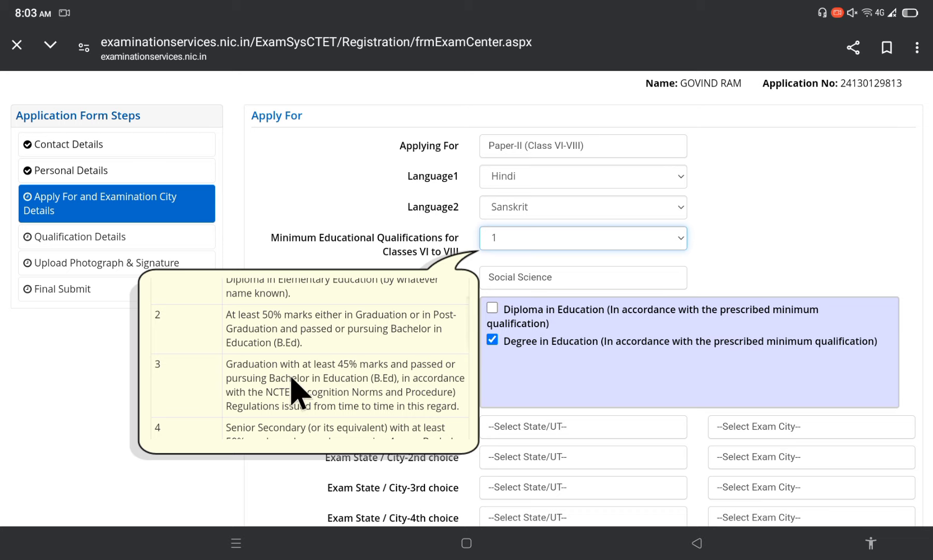
{"action": "left_click", "coordinate": [520, 236]}
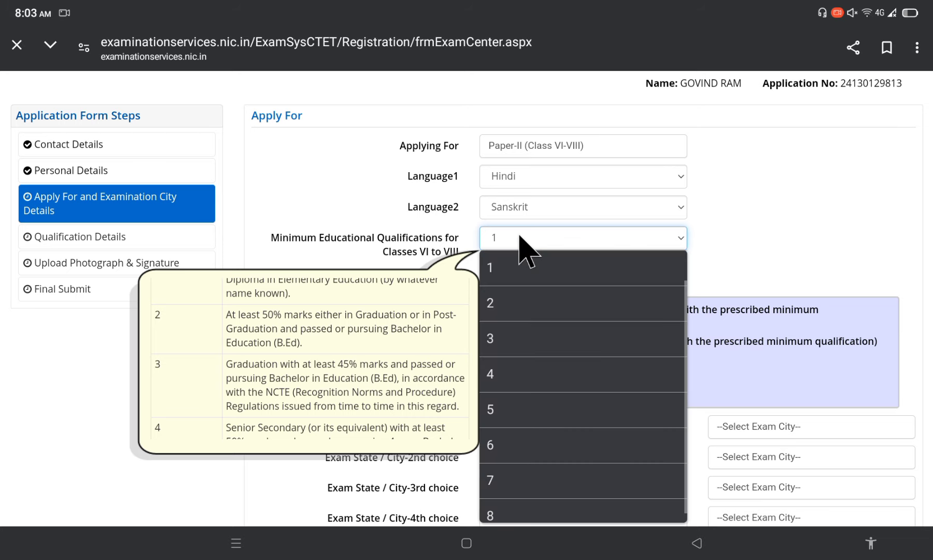
{"action": "left_click", "coordinate": [407, 368]}
{"action": "scroll", "coordinate": [407, 368], "scroll_direction": "down", "scroll_amount": 2}
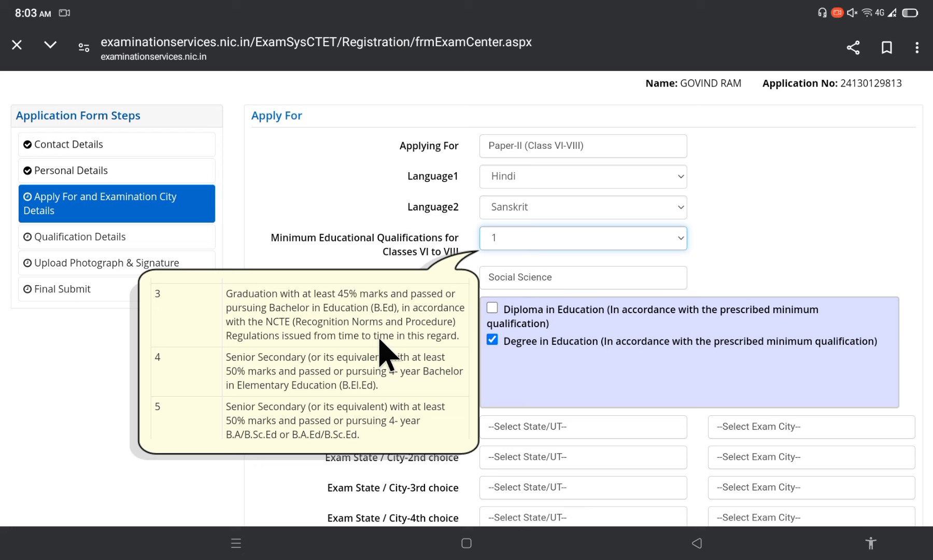
{"action": "scroll", "coordinate": [383, 352], "scroll_direction": "up", "scroll_amount": 3}
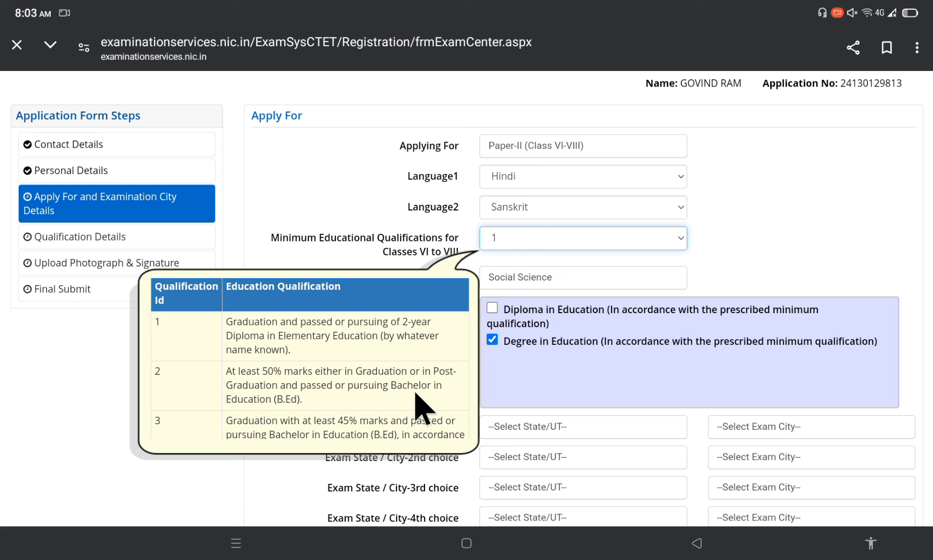
{"action": "scroll", "coordinate": [420, 405], "scroll_direction": "down", "scroll_amount": 3}
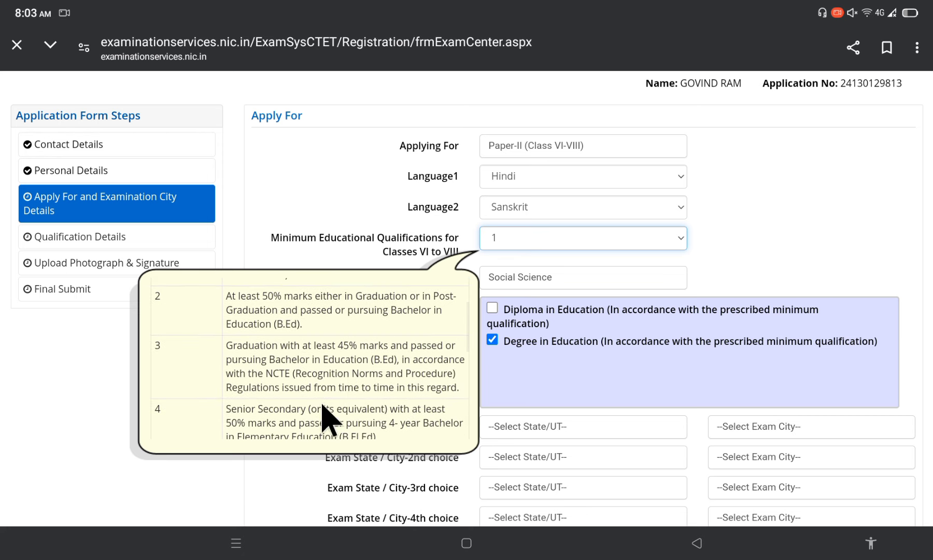
{"action": "left_click", "coordinate": [724, 243]}
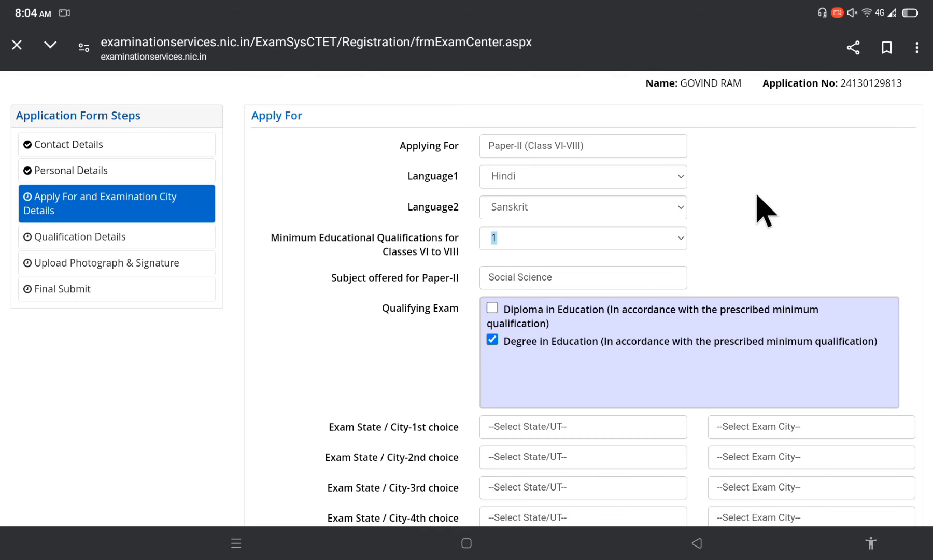
{"action": "scroll", "coordinate": [756, 208], "scroll_direction": "down", "scroll_amount": 3}
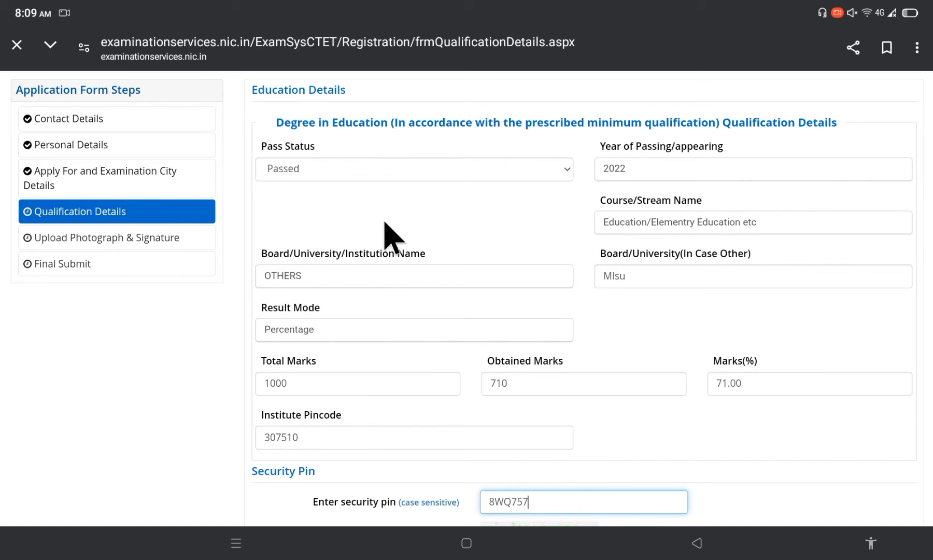
Review the Degree in Education qualification details, then save the section and confirm its submission
{"action": "scroll", "coordinate": [394, 217], "scroll_direction": "up", "scroll_amount": 2}
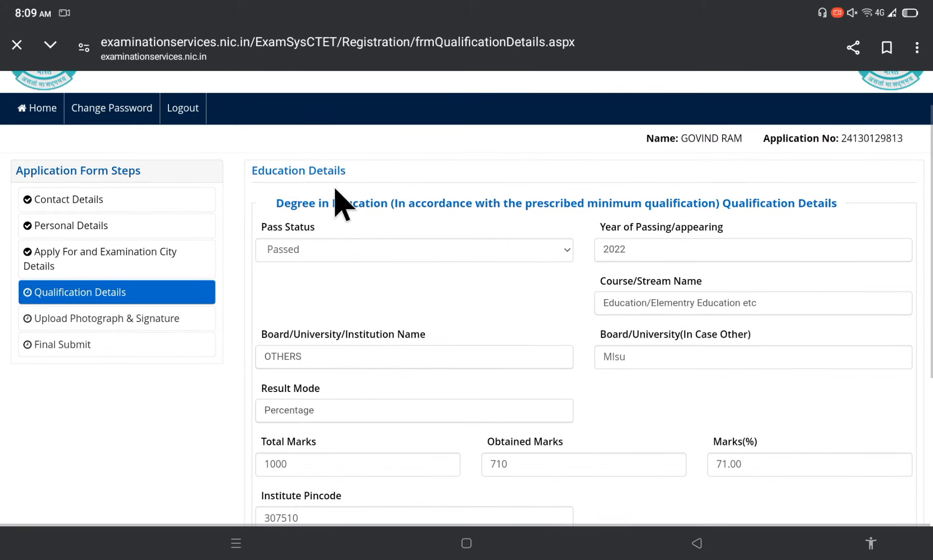
{"action": "scroll", "coordinate": [518, 292], "scroll_direction": "down", "scroll_amount": 2}
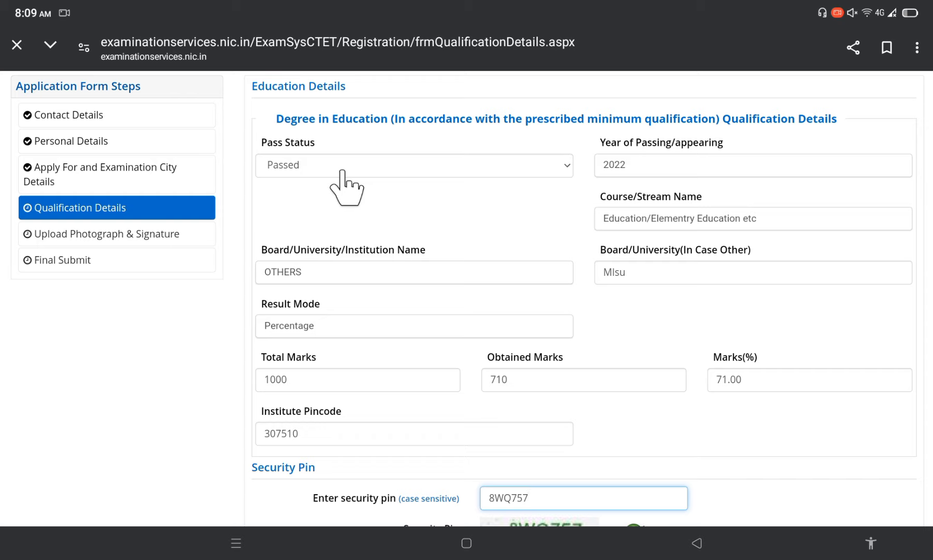
{"action": "left_click", "coordinate": [549, 172]}
{"action": "left_click", "coordinate": [657, 308]}
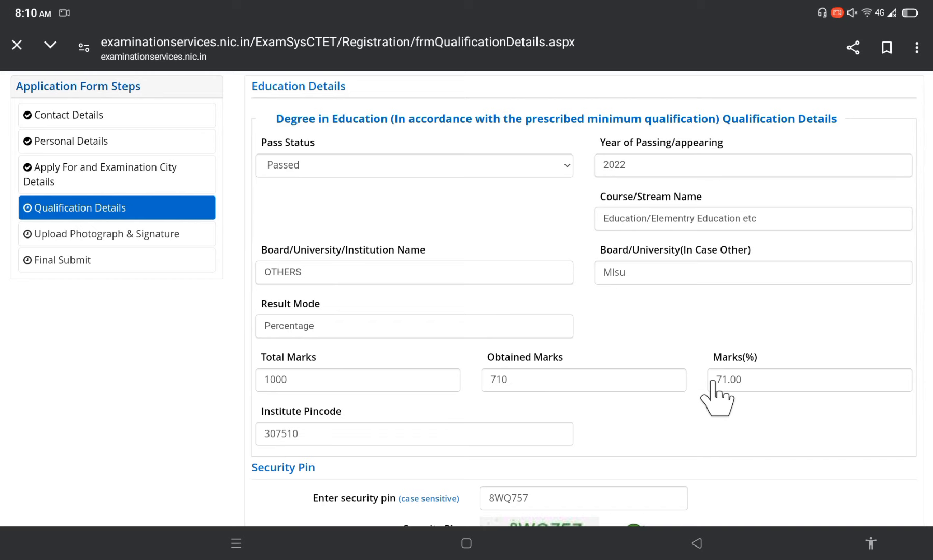
{"action": "scroll", "coordinate": [713, 383], "scroll_direction": "down", "scroll_amount": 3}
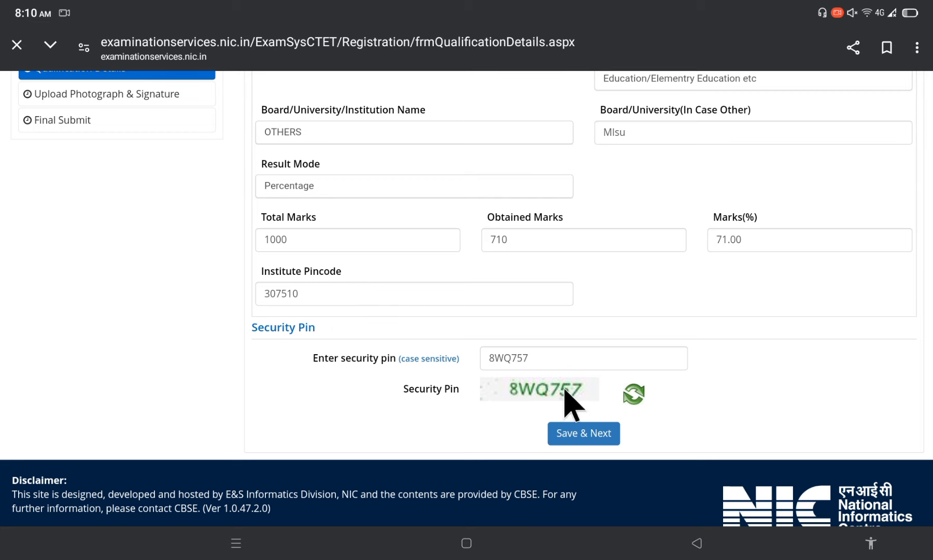
{"action": "left_click", "coordinate": [575, 435]}
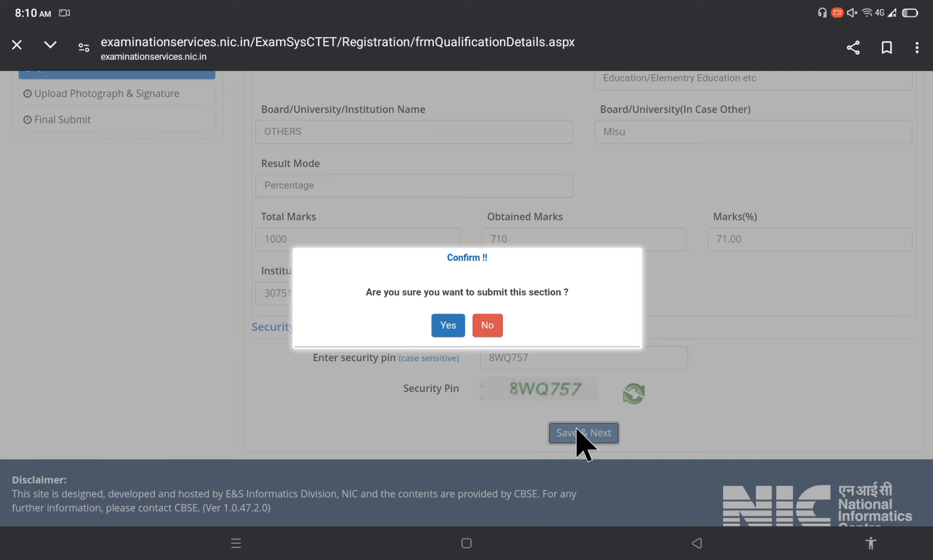
{"action": "left_click", "coordinate": [445, 324]}
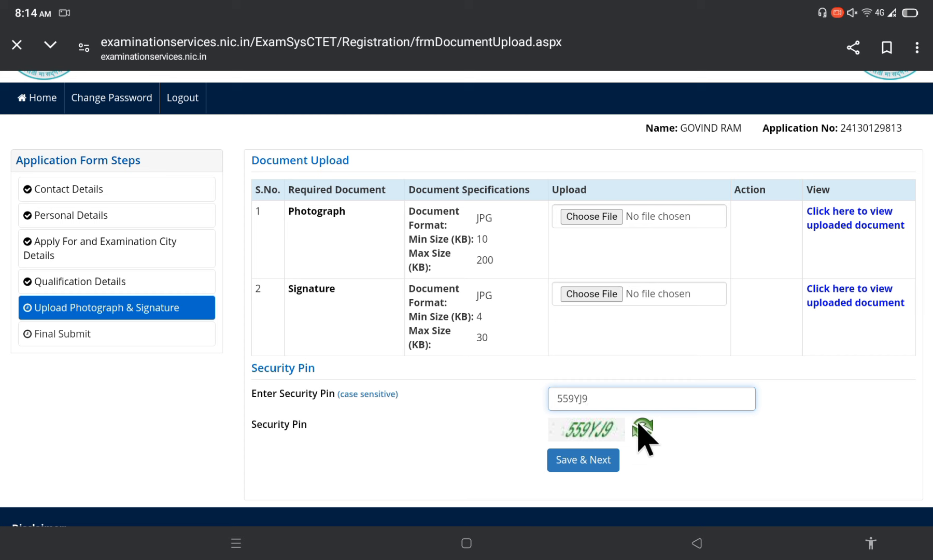
Save and finally submit the photograph and signature document form, and close the review page notice
{"action": "left_click", "coordinate": [593, 464]}
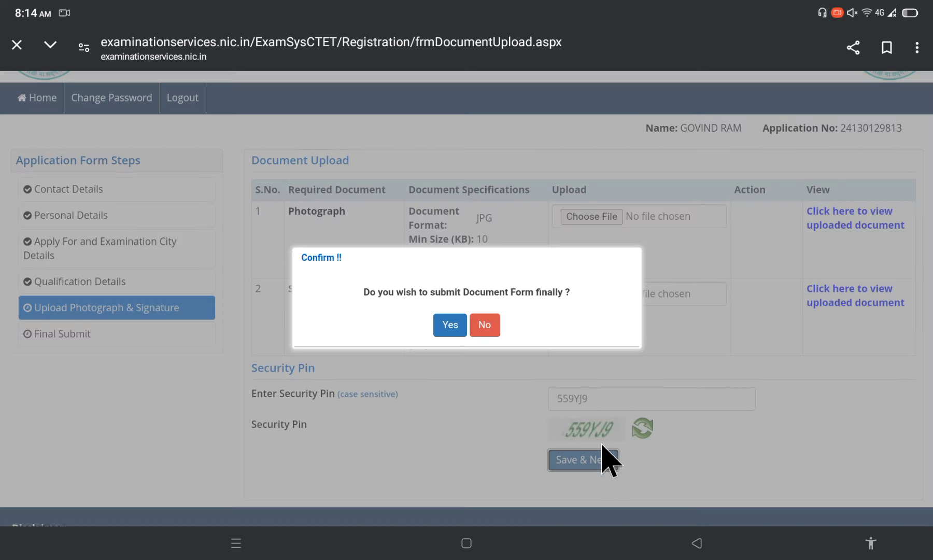
{"action": "left_click", "coordinate": [447, 323]}
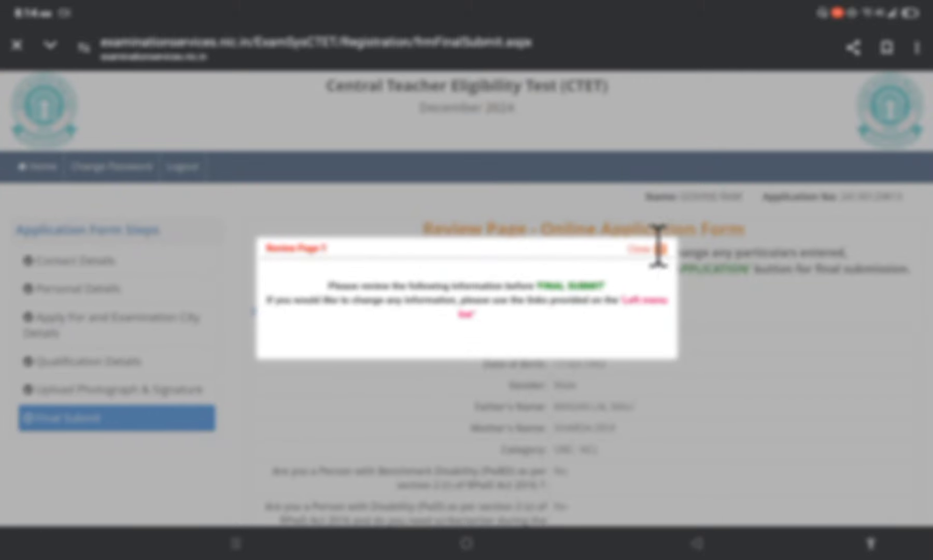
{"action": "left_click", "coordinate": [658, 249]}
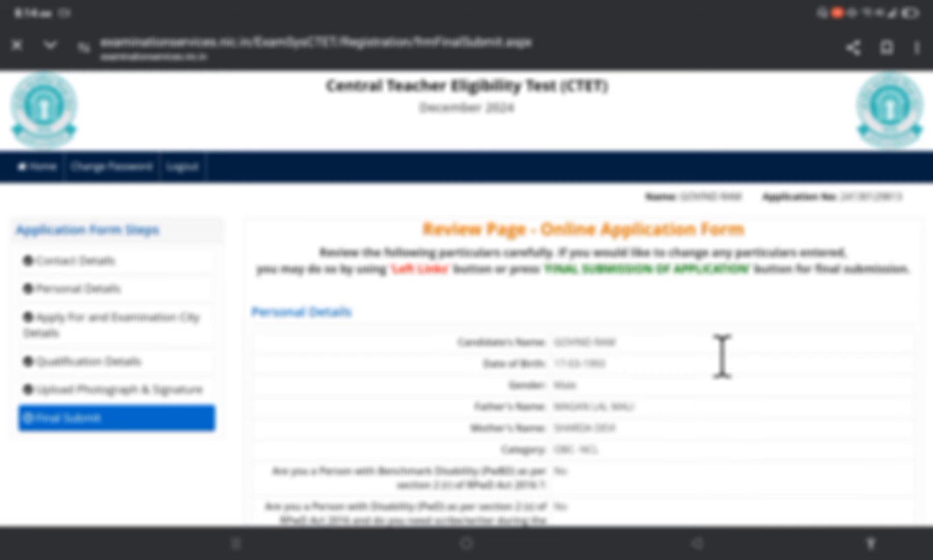
Tick all items in the particulars checklist, agree to the declaration and confirm the final submission of the application
{"action": "scroll", "coordinate": [723, 356], "scroll_direction": "down", "scroll_amount": 15}
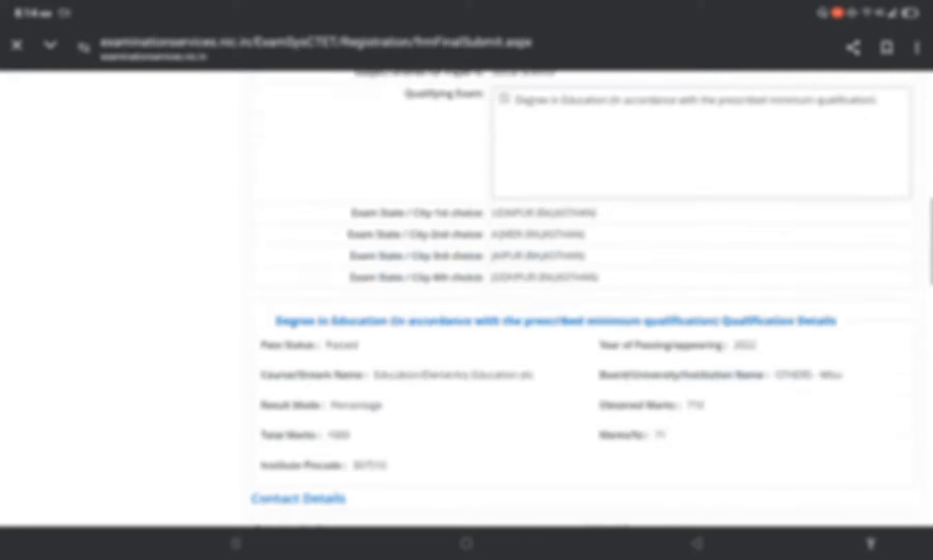
{"action": "scroll", "coordinate": [584, 300], "scroll_direction": "down", "scroll_amount": 3}
{"action": "scroll", "coordinate": [583, 301], "scroll_direction": "up", "scroll_amount": 10}
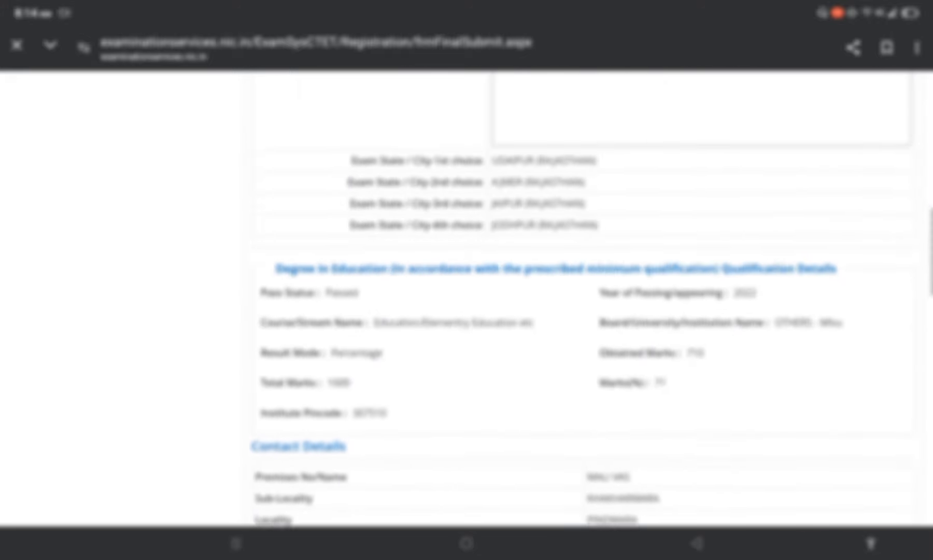
{"action": "scroll", "coordinate": [583, 300], "scroll_direction": "down", "scroll_amount": 20}
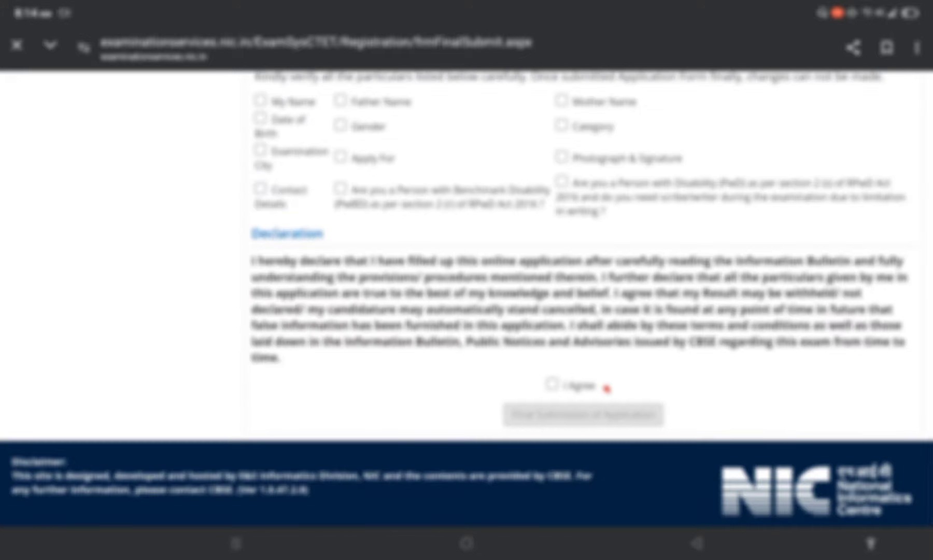
{"action": "scroll", "coordinate": [604, 387], "scroll_direction": "up", "scroll_amount": 3}
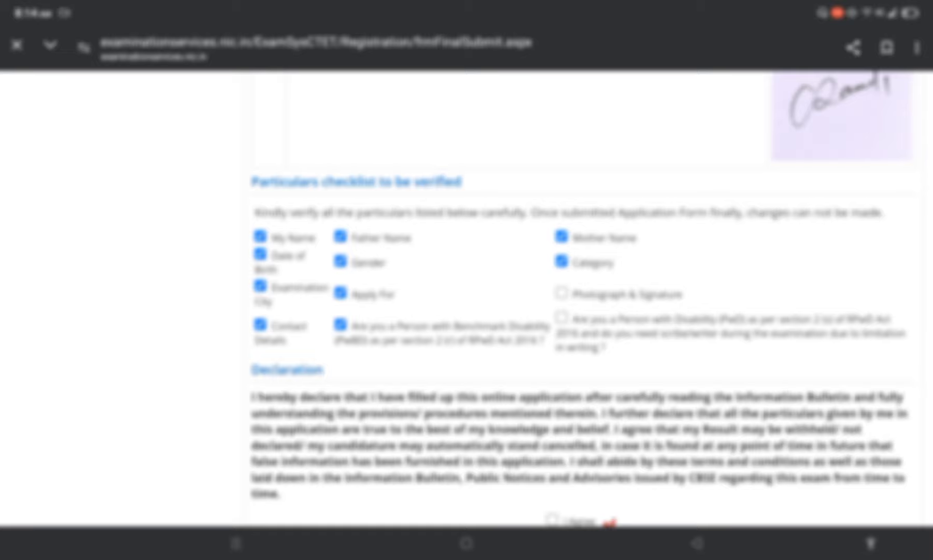
{"action": "left_click", "coordinate": [562, 292]}
{"action": "left_click", "coordinate": [562, 317]}
{"action": "scroll", "coordinate": [583, 311], "scroll_direction": "down", "scroll_amount": 3}
{"action": "left_click", "coordinate": [553, 384]}
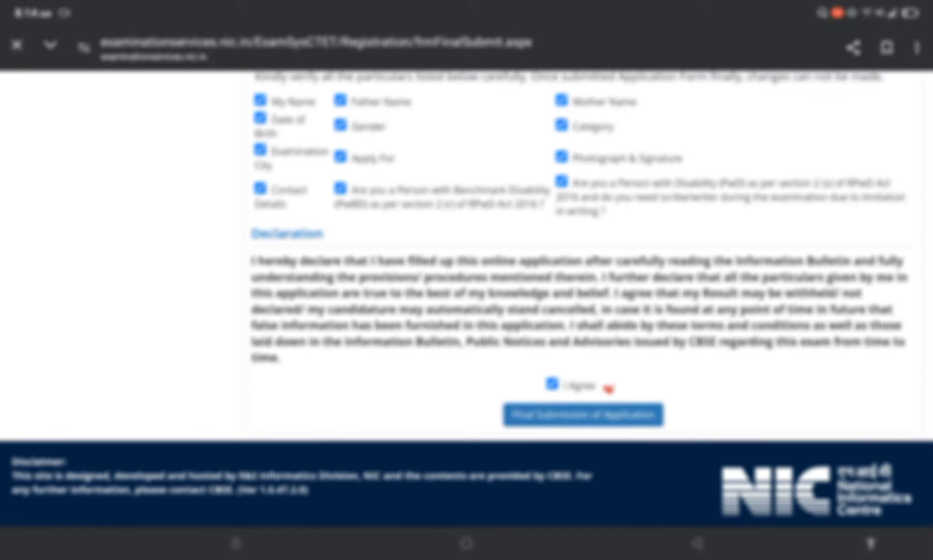
{"action": "left_click", "coordinate": [578, 420]}
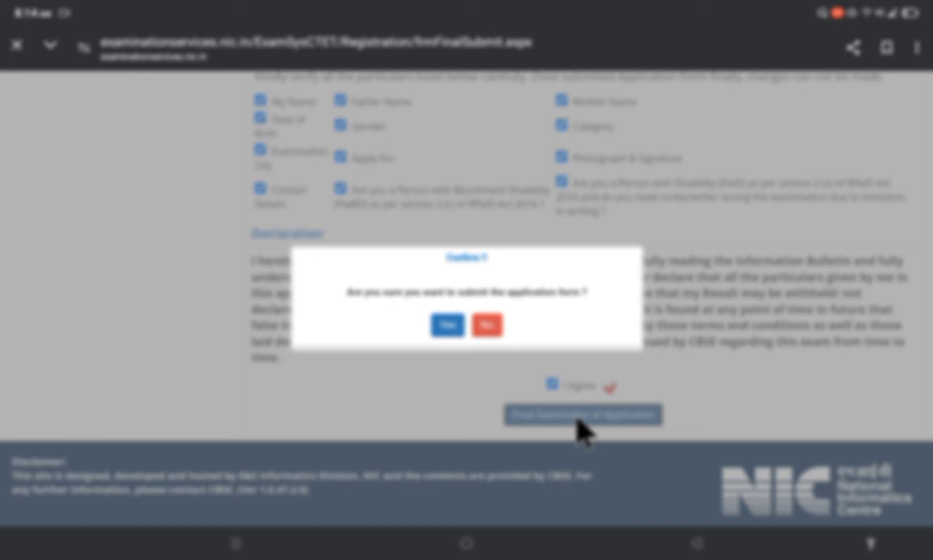
{"action": "left_click", "coordinate": [447, 326]}
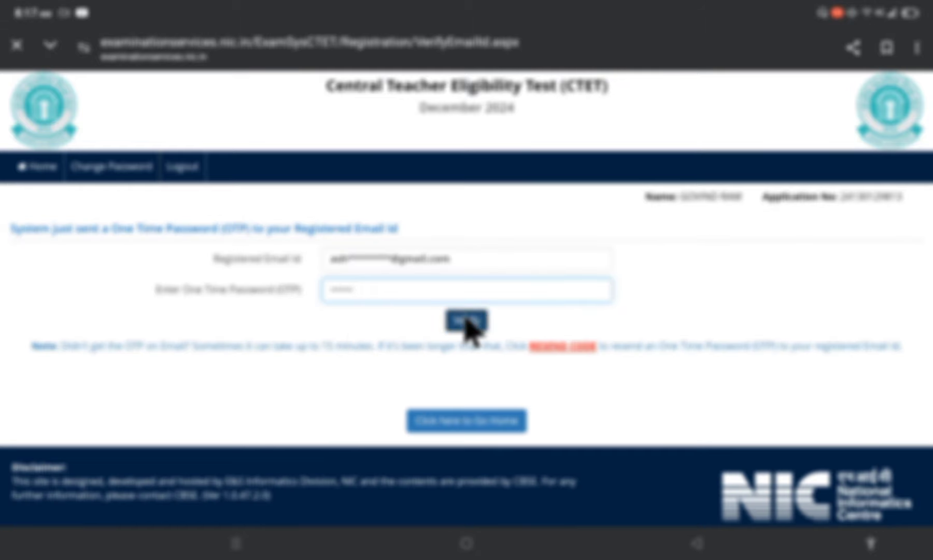
Verify the registered email with the one-time password already entered and go to the candidate home page
{"action": "left_click", "coordinate": [466, 322]}
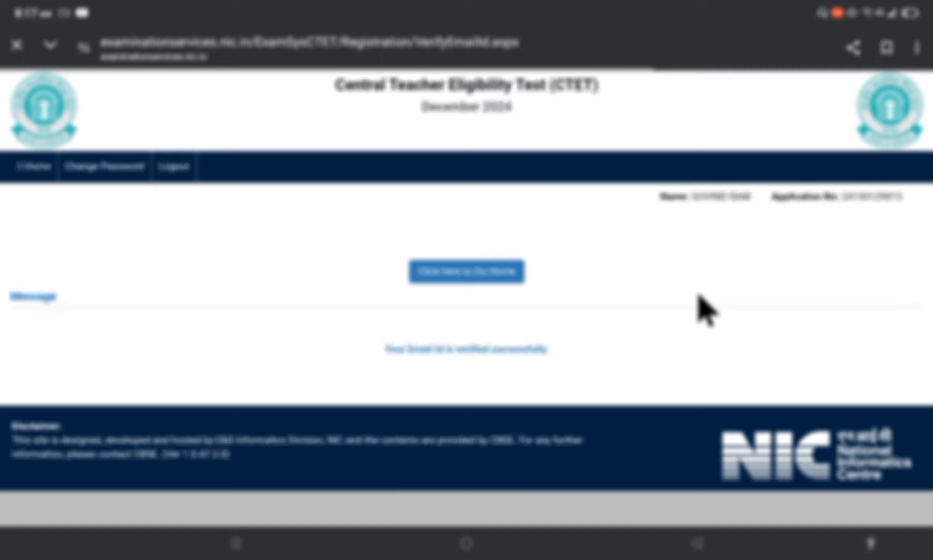
{"action": "left_click", "coordinate": [478, 279]}
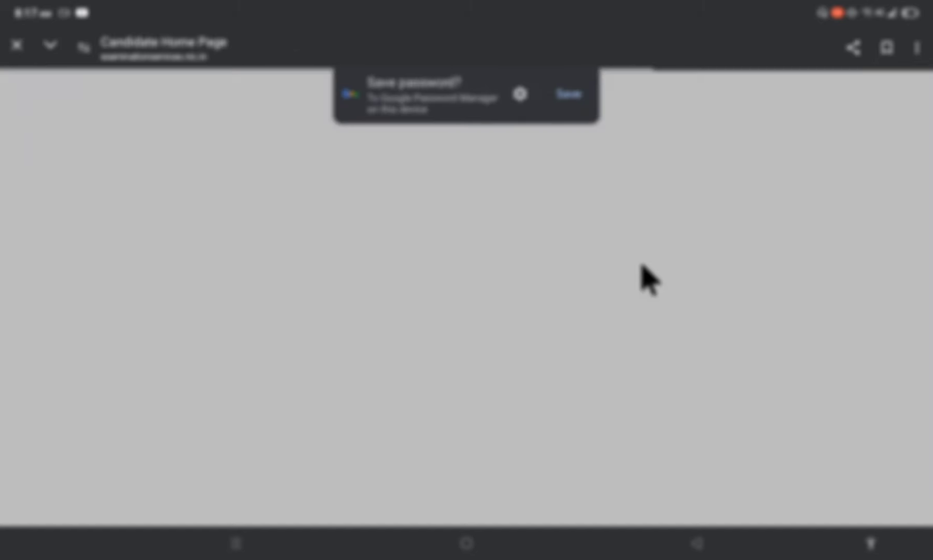